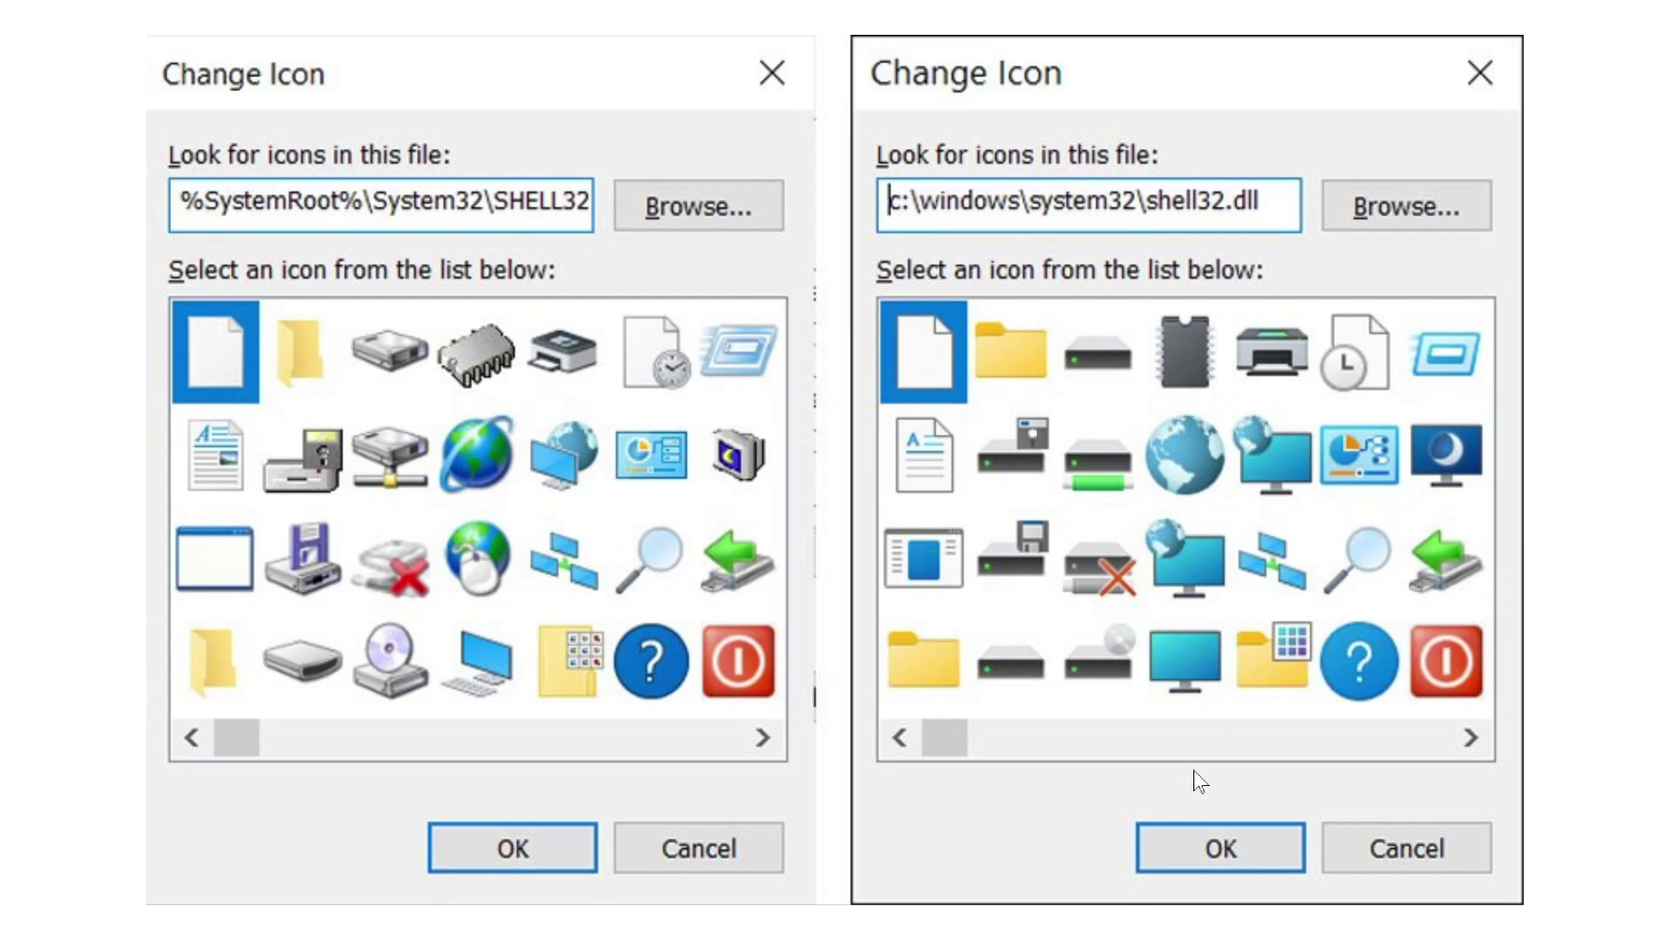
Step: Switch Photos to the window showing the folder of new shell32 .ico icon files
mouse_move(1071, 914)
click(1071, 914)
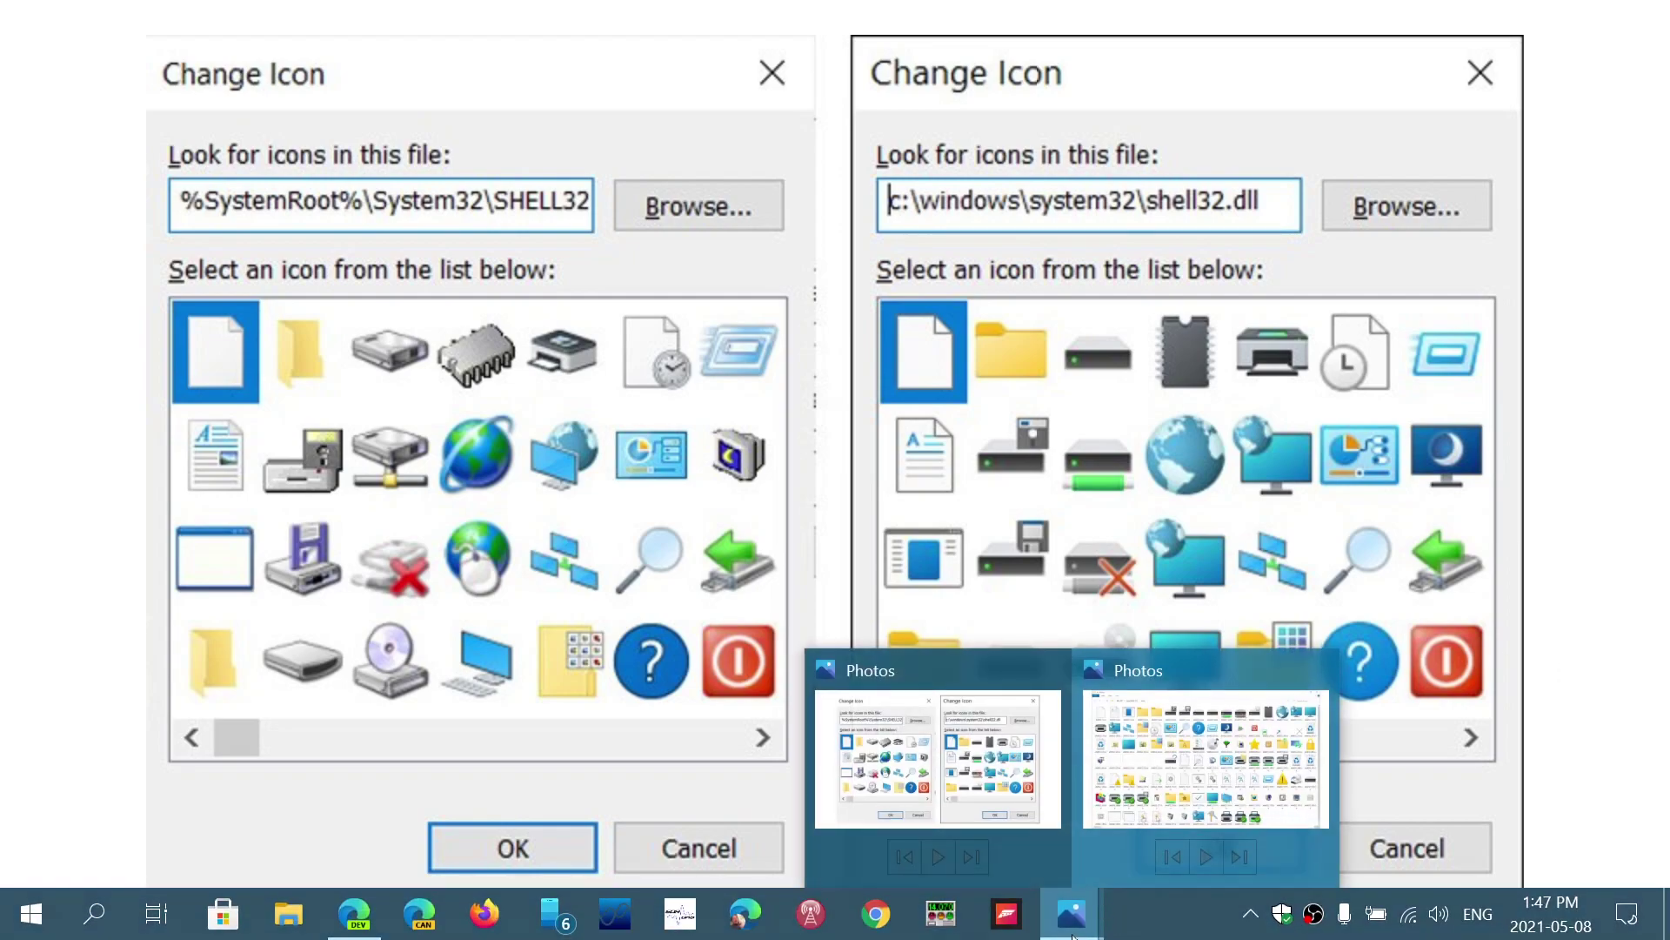
click(1201, 770)
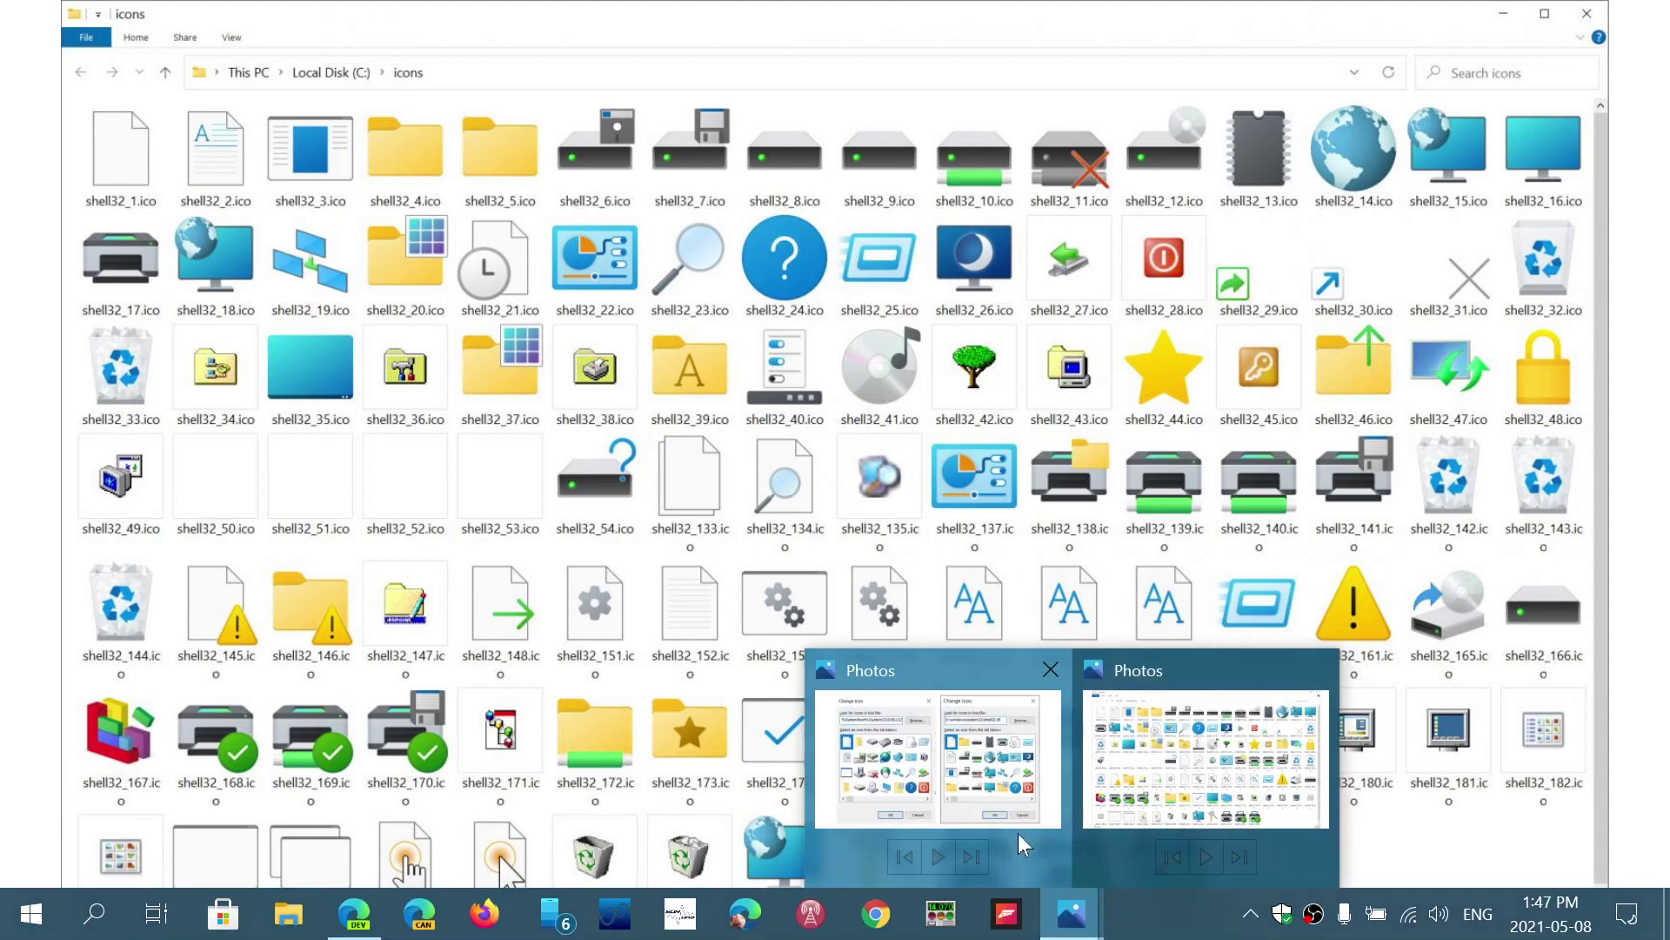
click(937, 757)
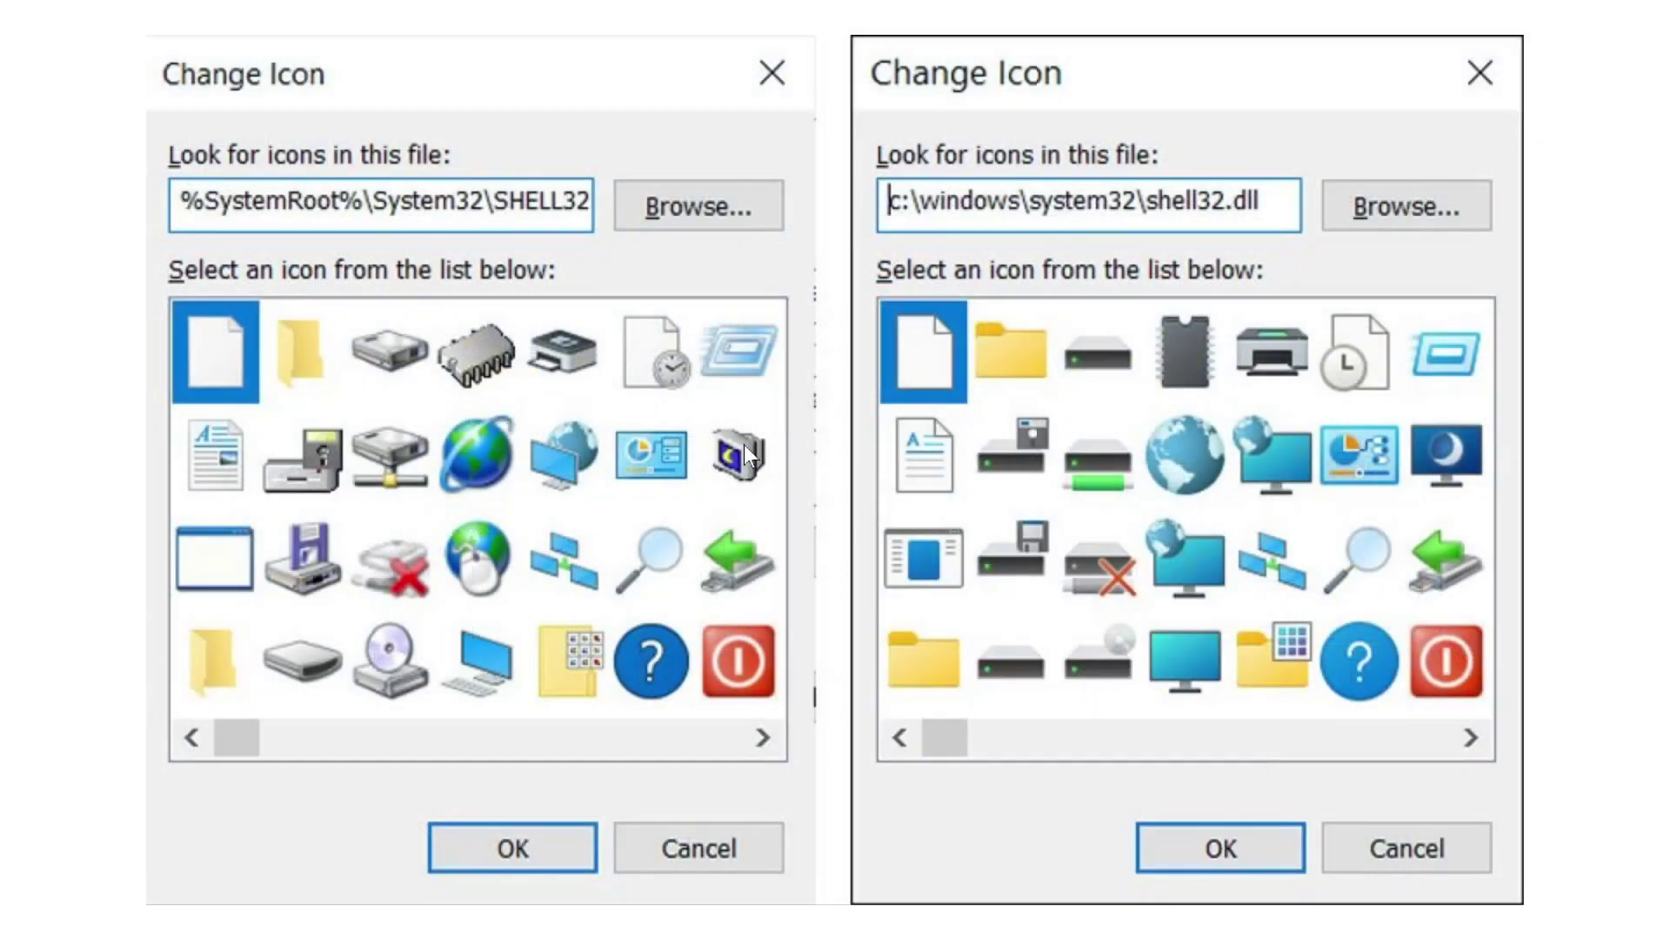